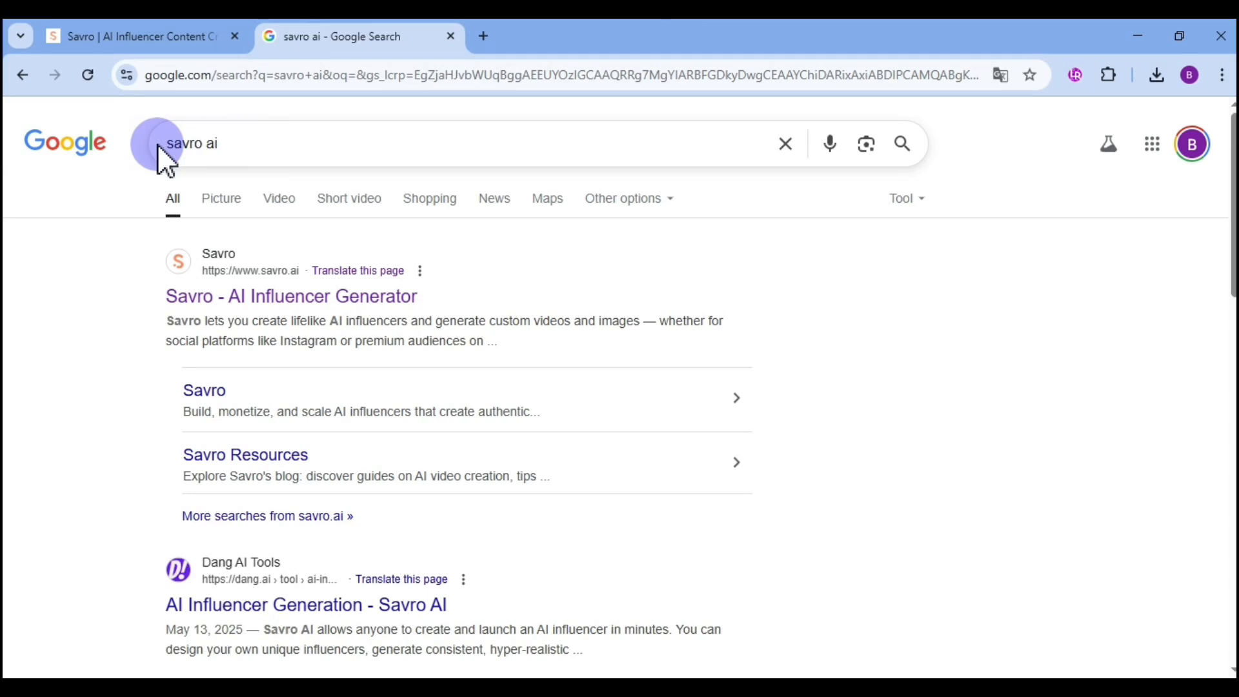
# Open the Savro site from the search results, launch its influencer creation app and close the duplicate Savro tab
pyautogui.click(217, 299)
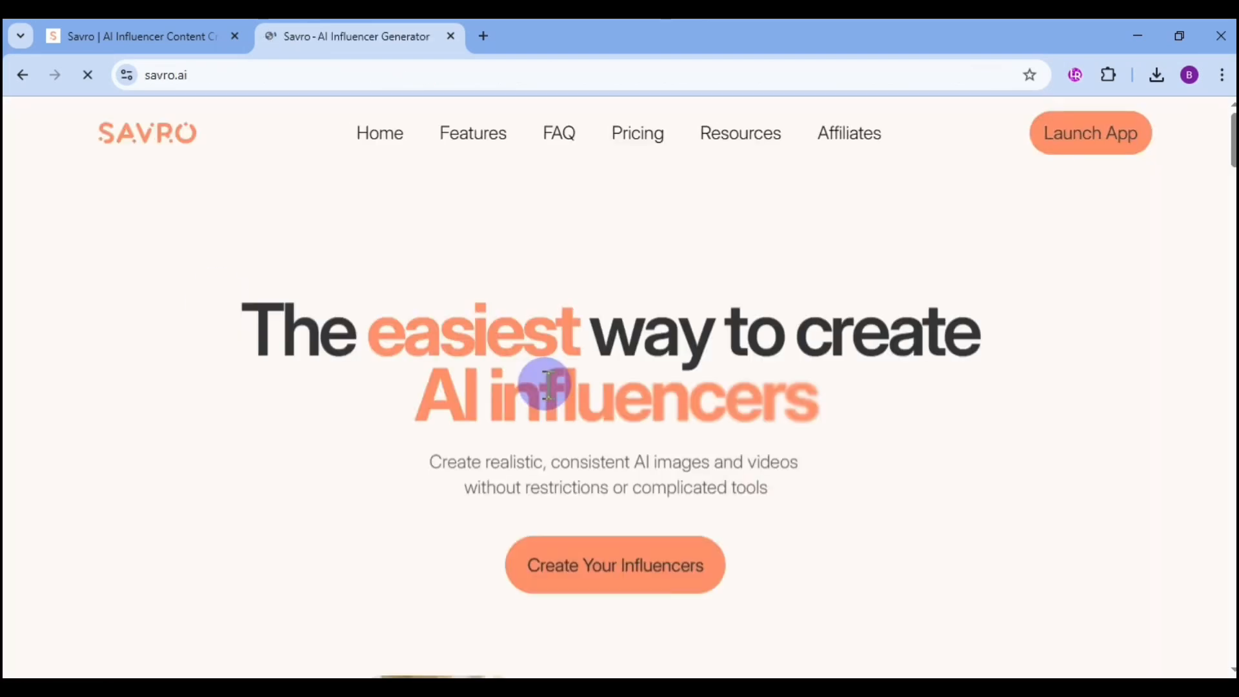
pyautogui.click(591, 576)
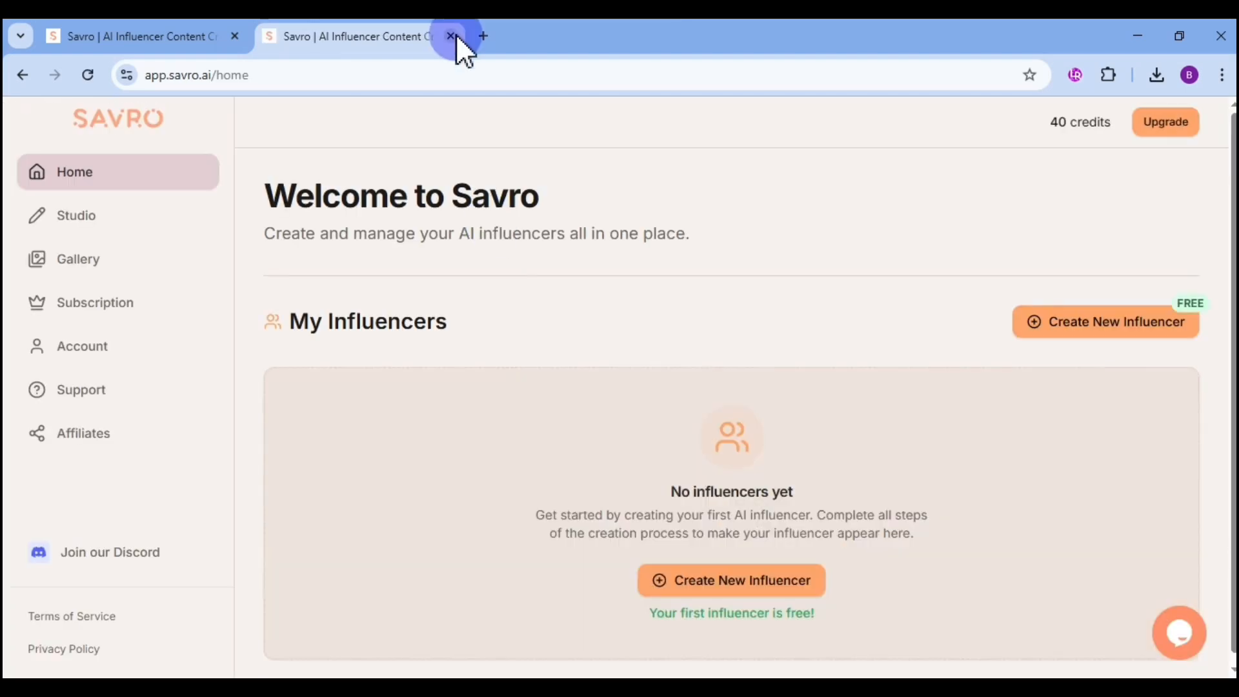
pyautogui.click(236, 36)
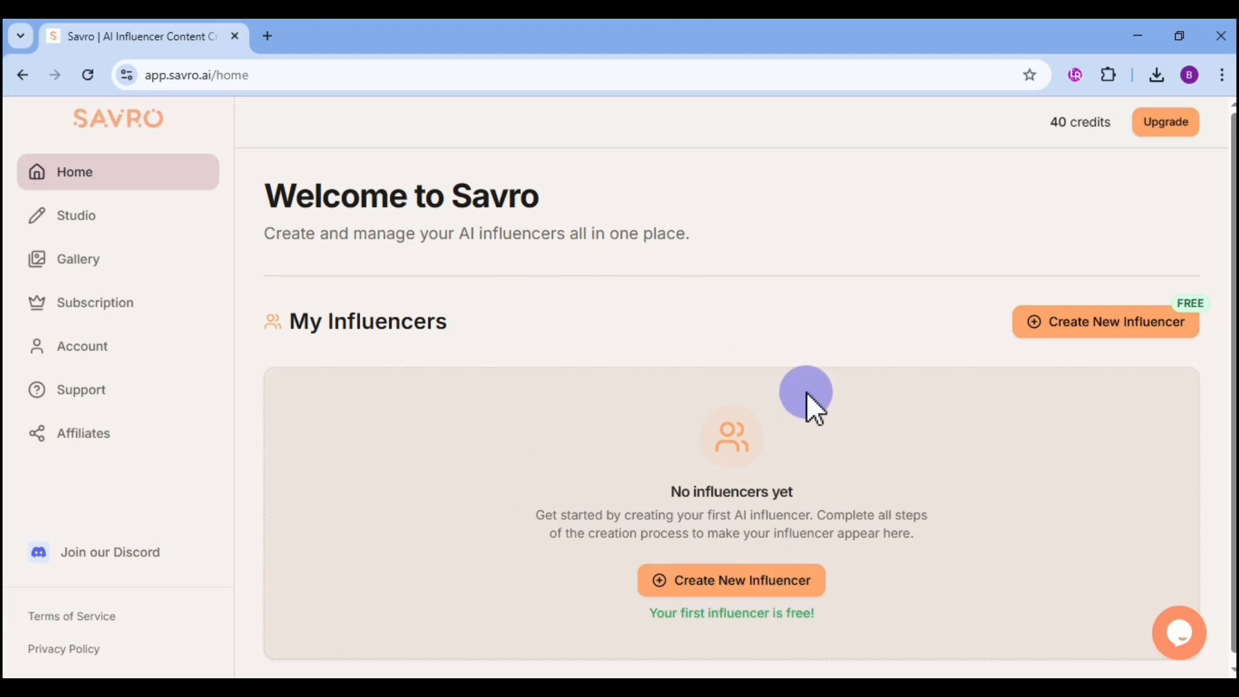
# Start a new influencer named Mia with Asian ethnicity, Black default hair color and Medium chest size
pyautogui.click(699, 586)
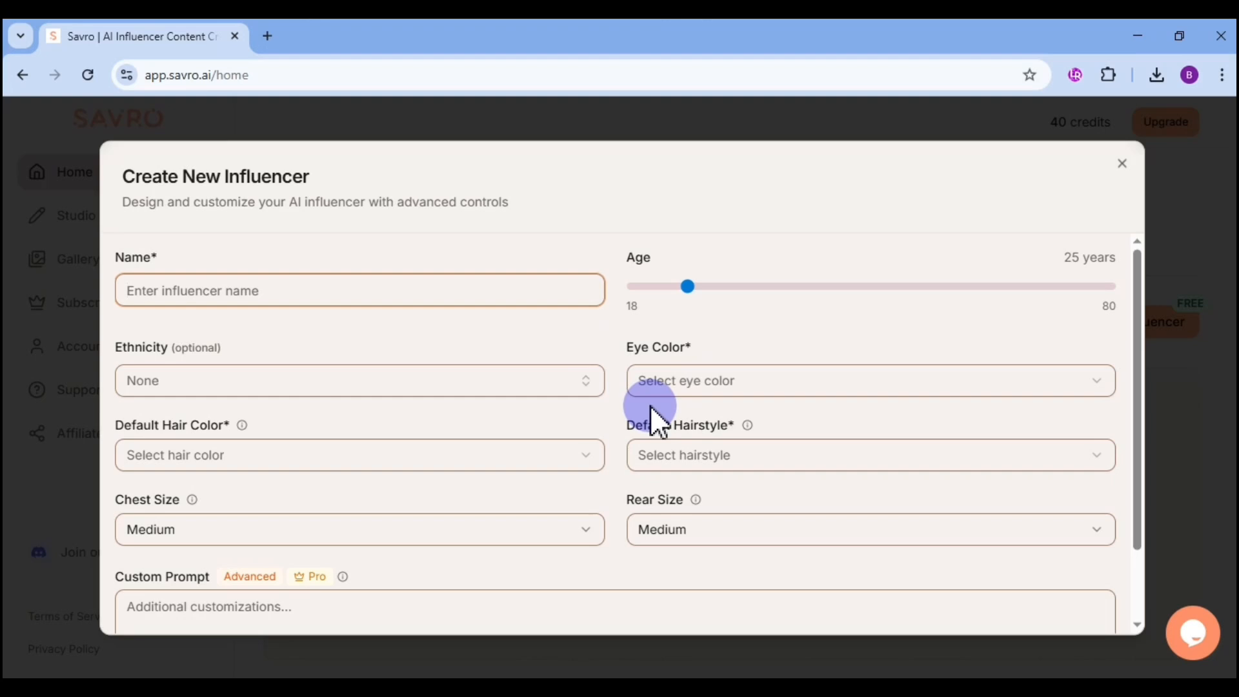
pyautogui.click(486, 290)
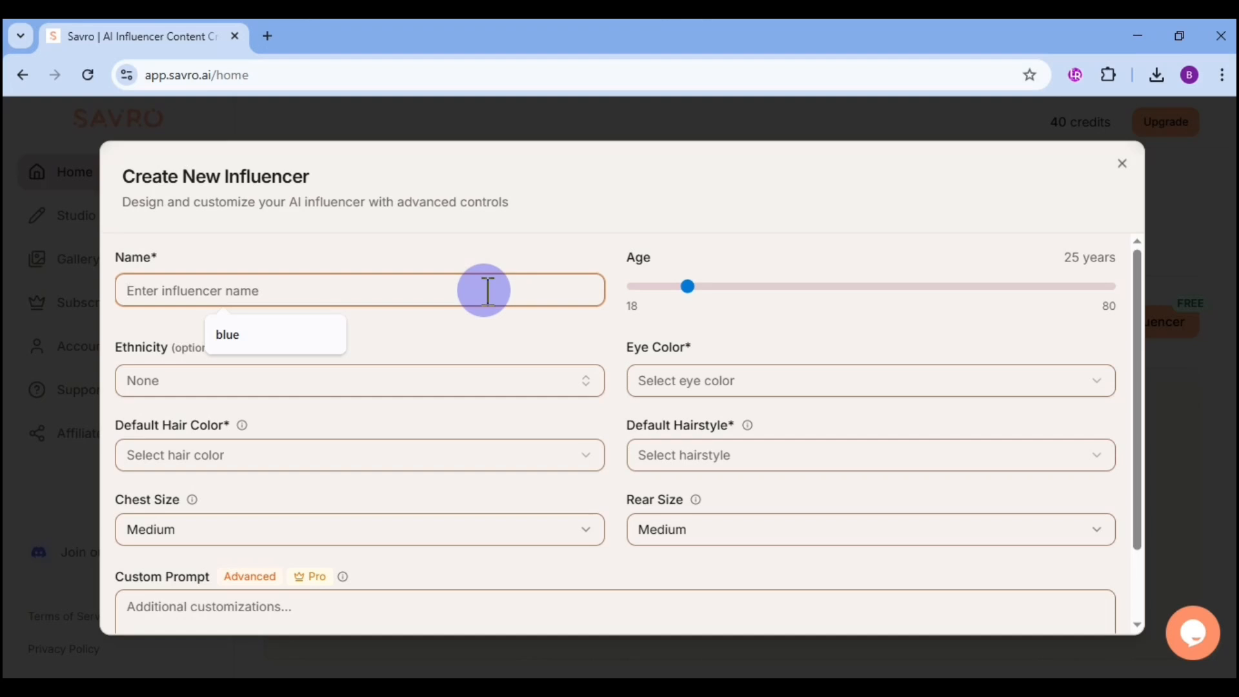
pyautogui.write('Mia')
pyautogui.click(352, 385)
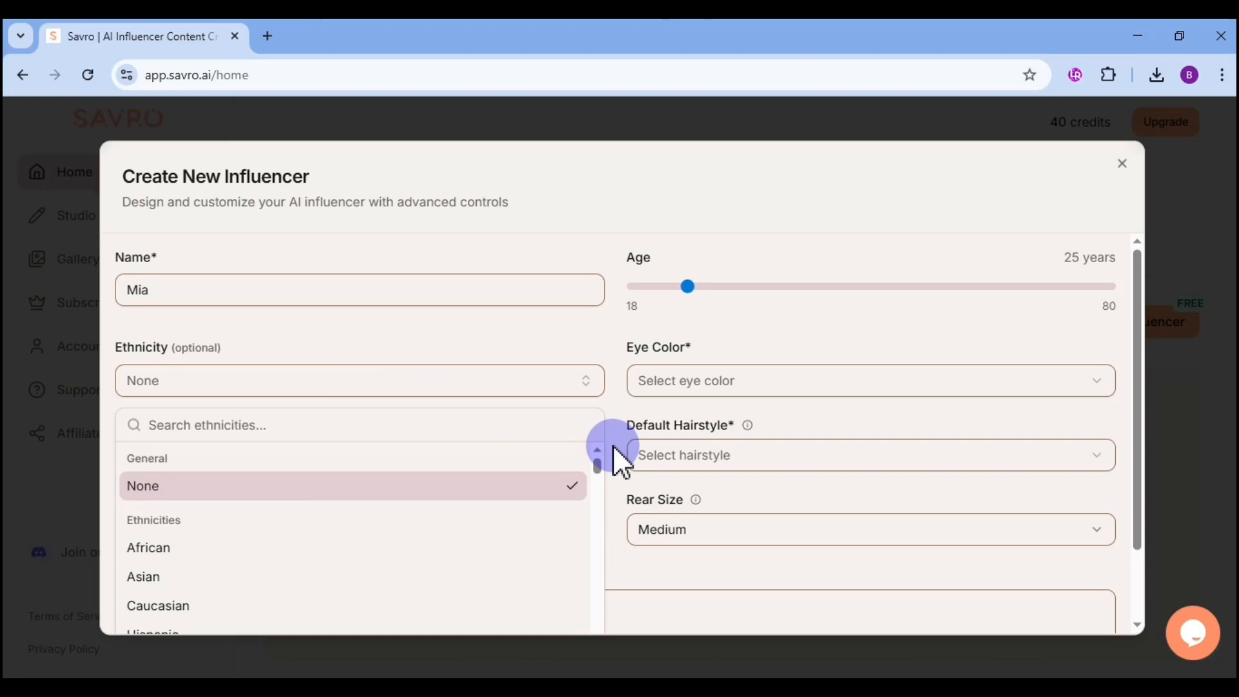
pyautogui.click(200, 575)
pyautogui.click(267, 466)
pyautogui.click(200, 267)
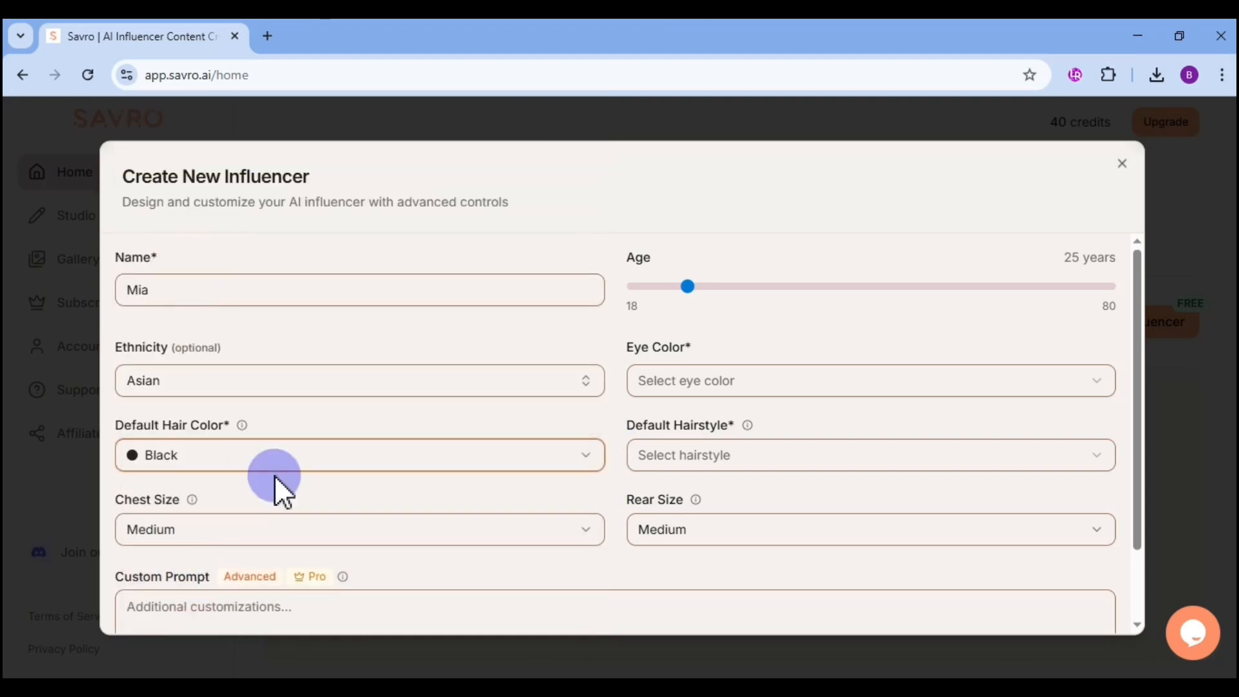
pyautogui.click(580, 534)
pyautogui.click(580, 534)
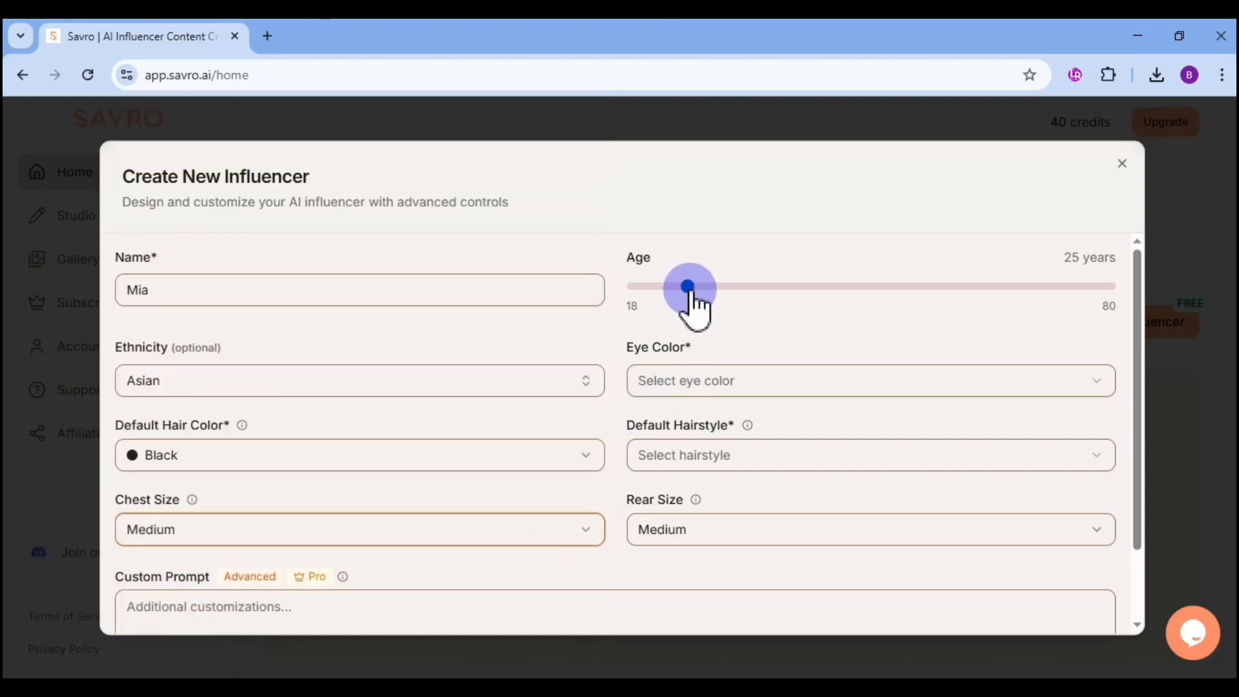
# Give the influencer Brown eyes, a Short Wavy hairstyle and Medium rear size, and continue to the face selection
pyautogui.click(765, 381)
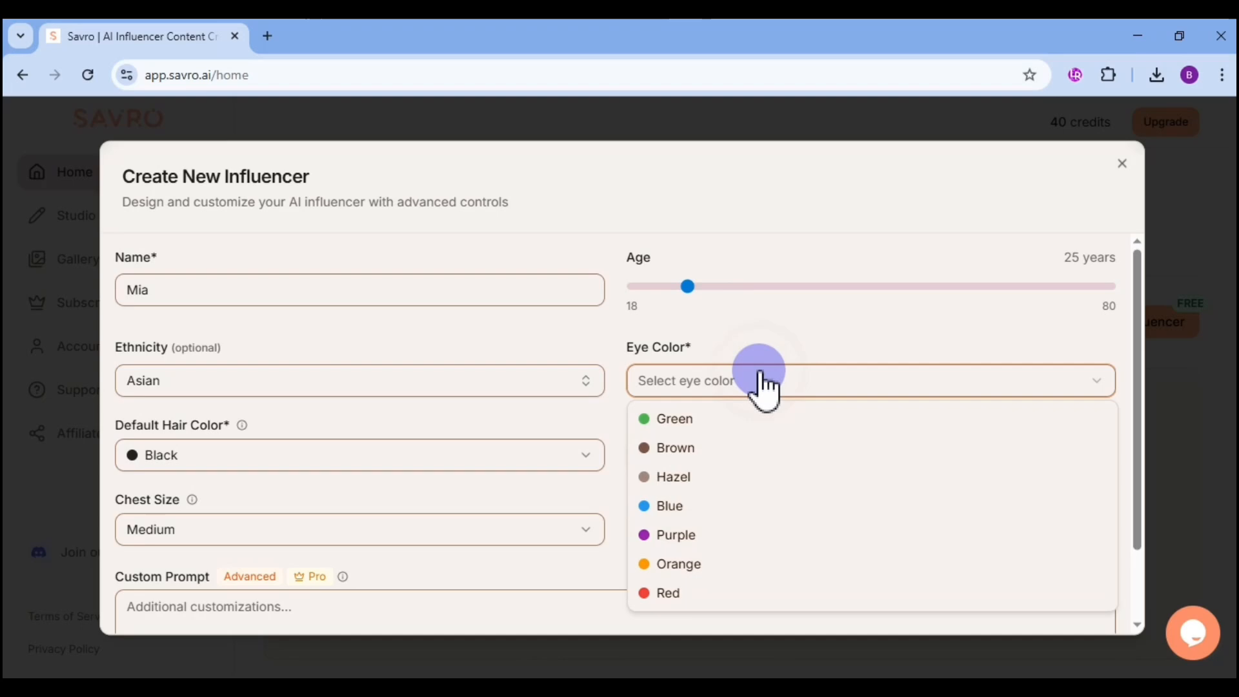
pyautogui.click(708, 447)
pyautogui.click(743, 464)
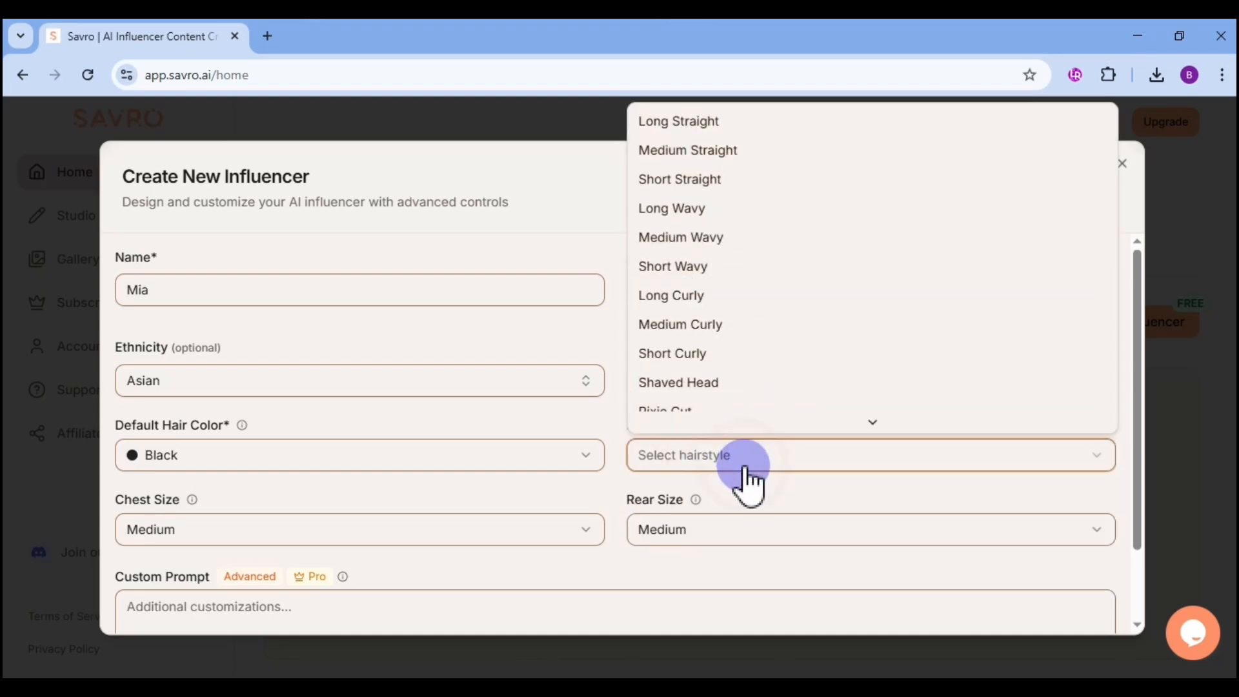
pyautogui.click(672, 265)
pyautogui.click(781, 537)
pyautogui.click(781, 537)
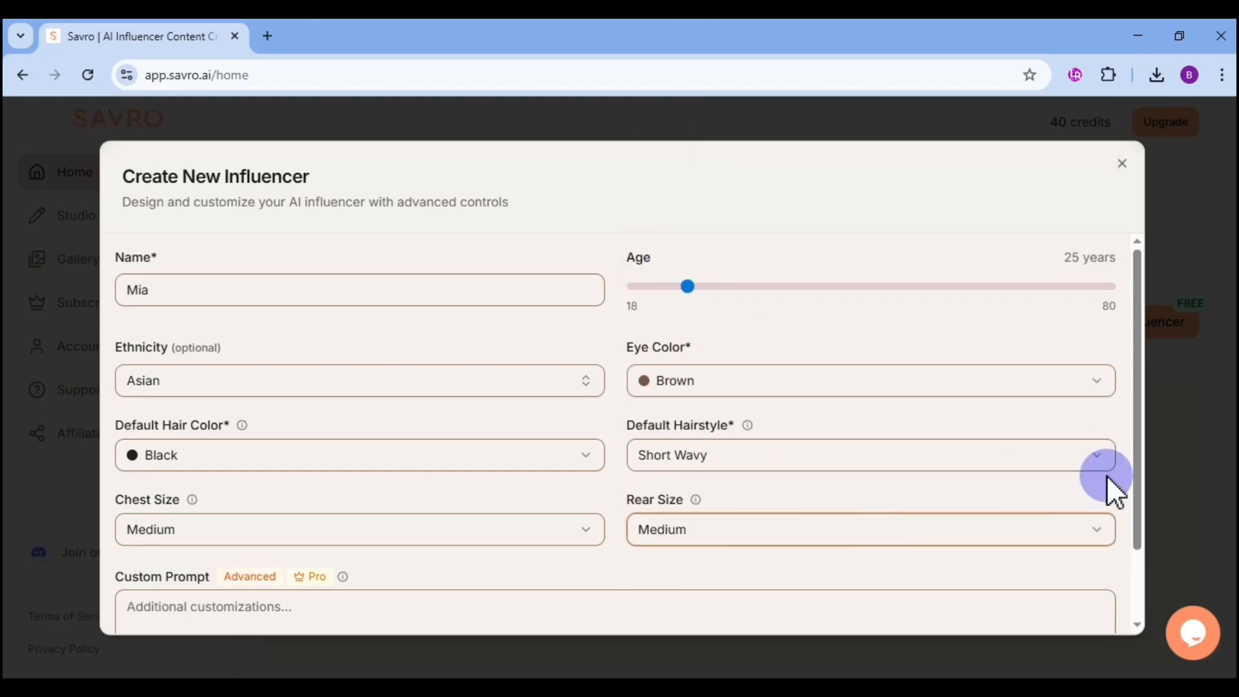
pyautogui.moveTo(1133, 489); pyautogui.dragTo(1136, 582)
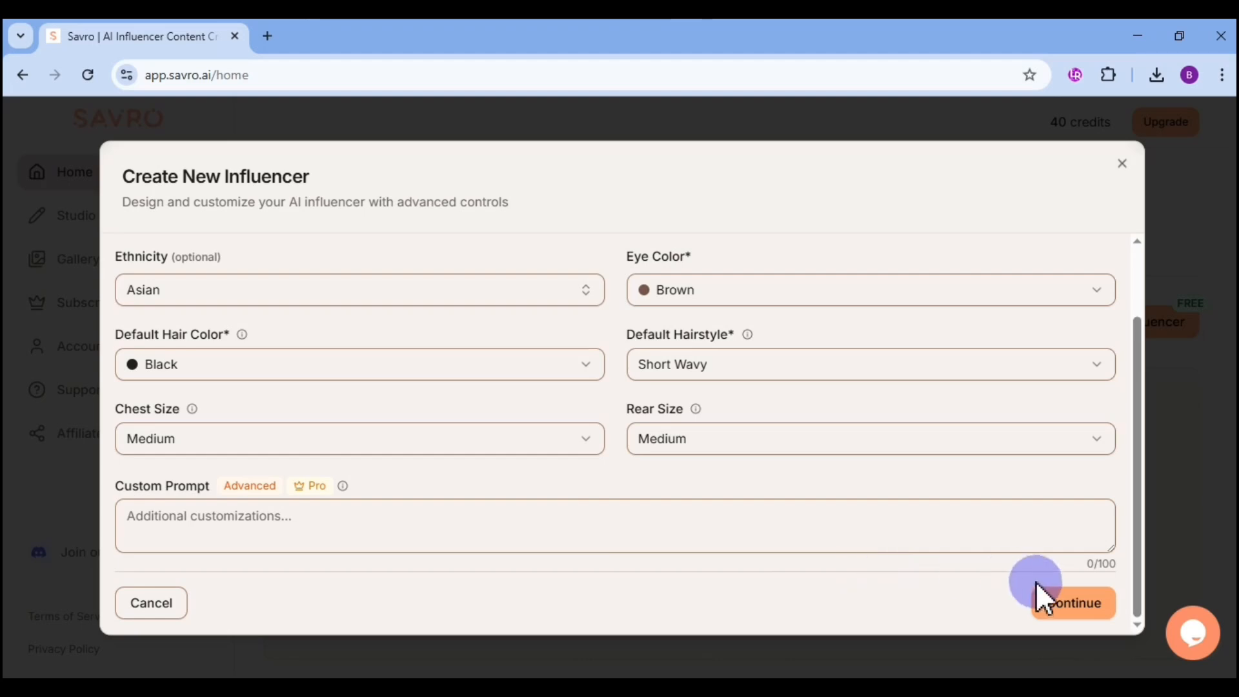
pyautogui.click(1066, 612)
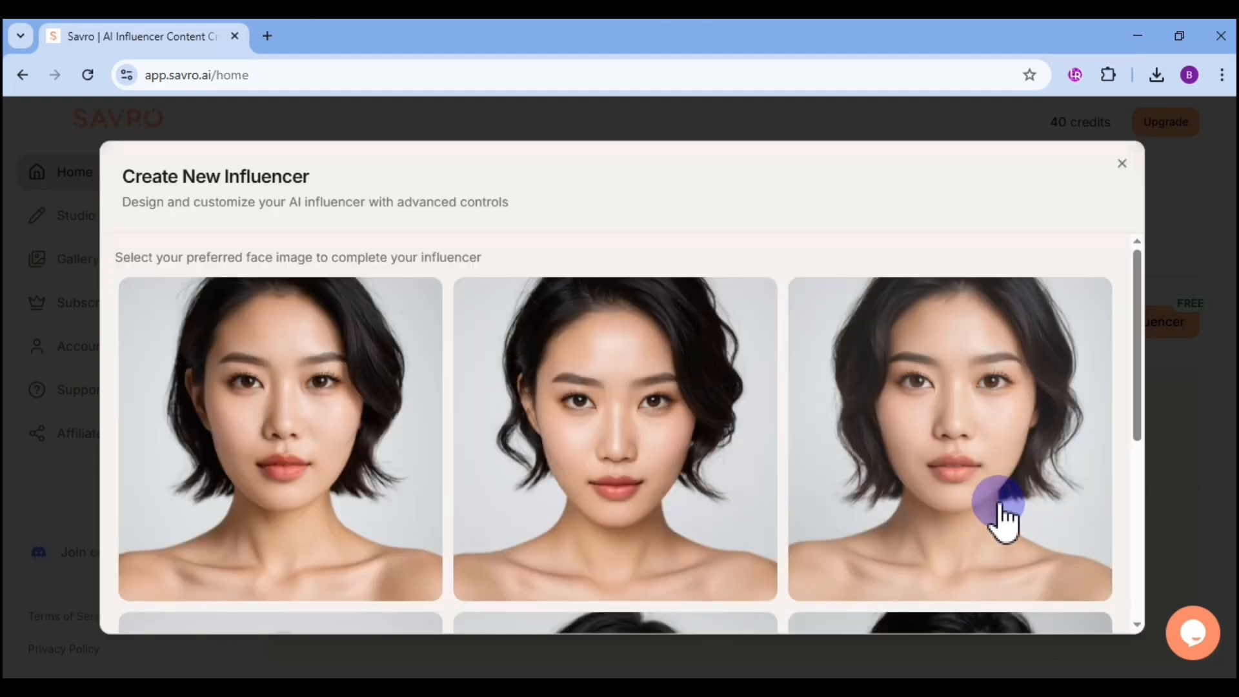
# Select the last-row face image with the white shoulder straps and complete the influencer
pyautogui.click(1137, 350)
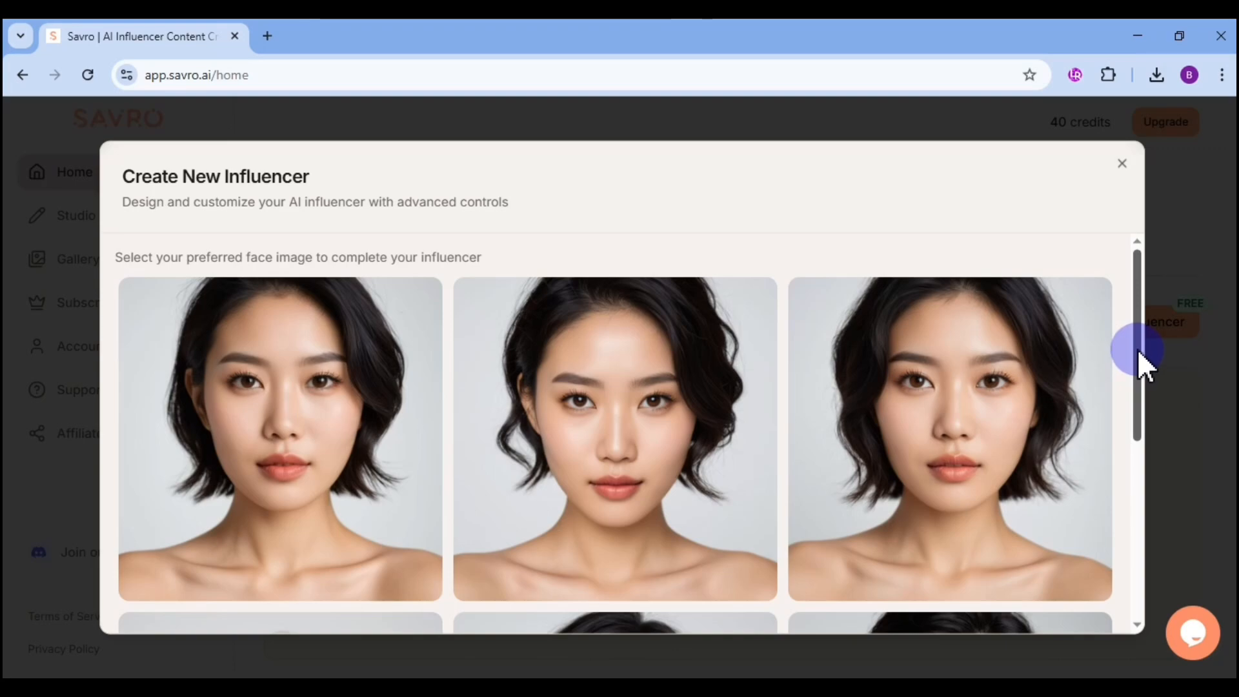
pyautogui.moveTo(1138, 350); pyautogui.dragTo(1136, 514)
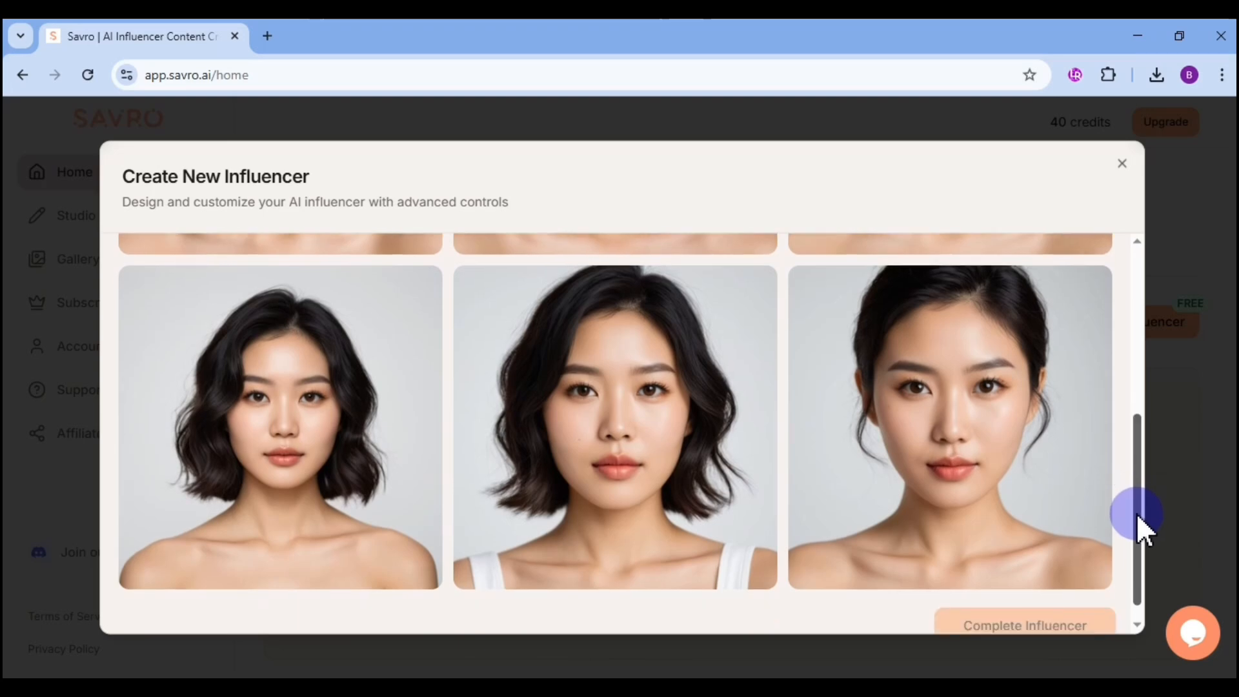
pyautogui.click(606, 459)
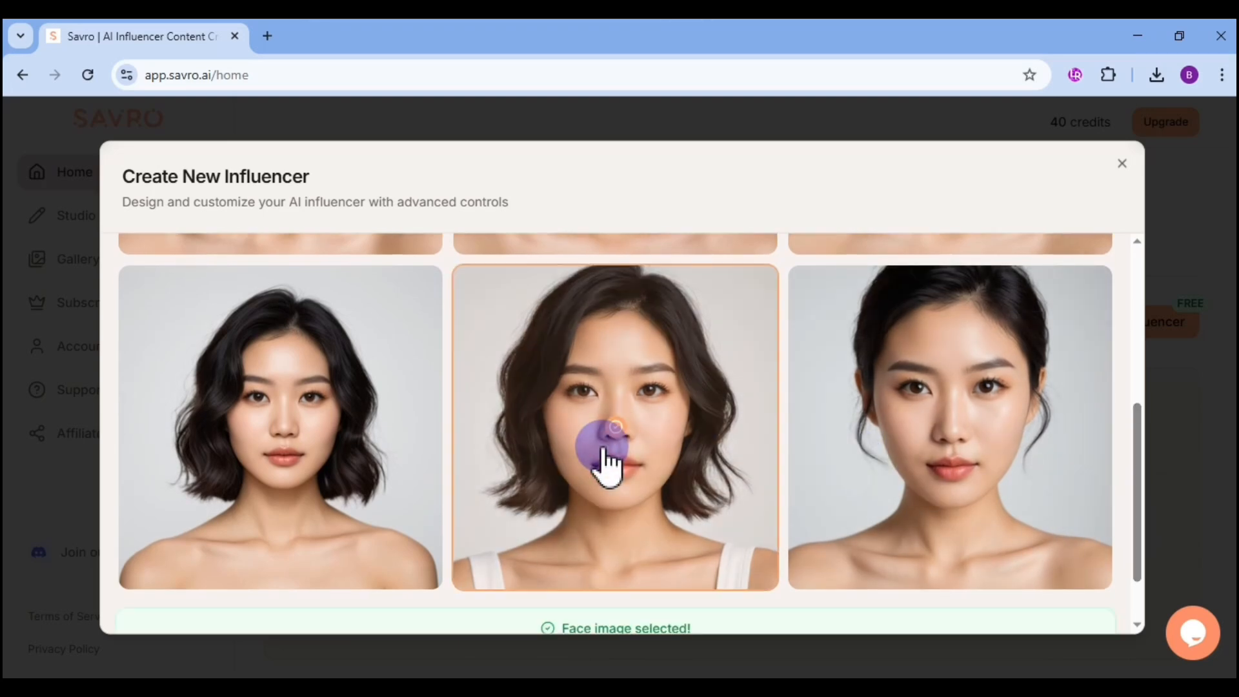
pyautogui.moveTo(1141, 472); pyautogui.dragTo(1132, 549)
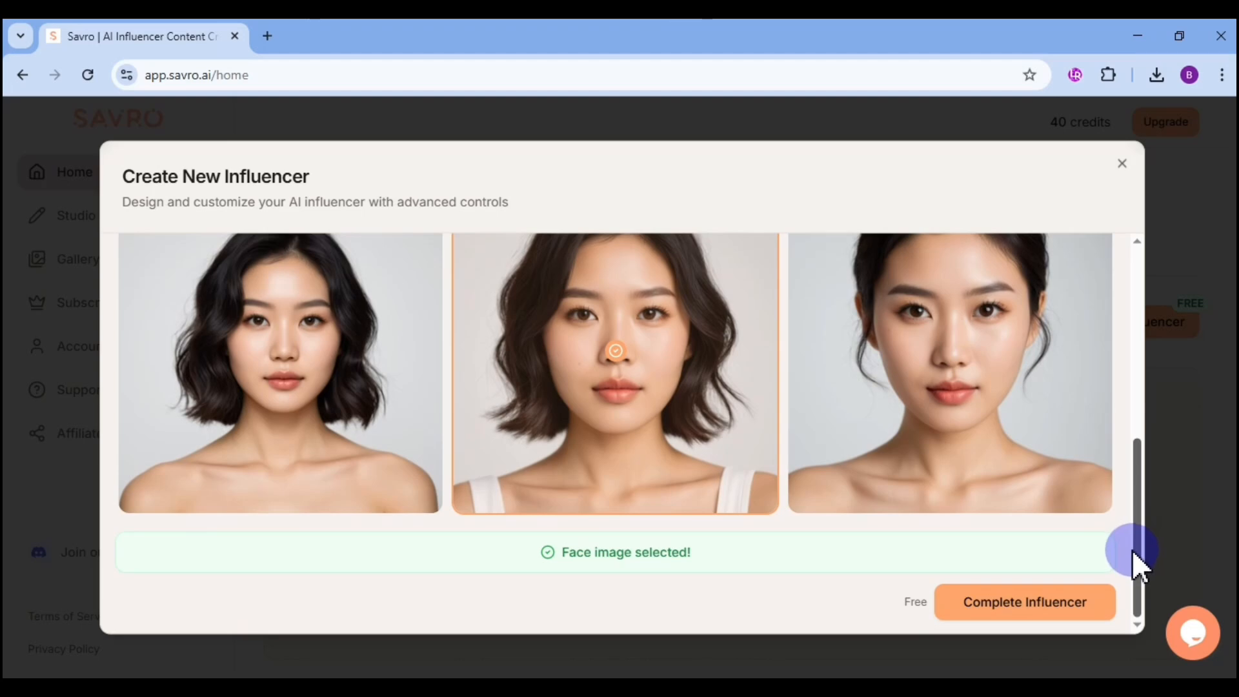
pyautogui.click(1010, 607)
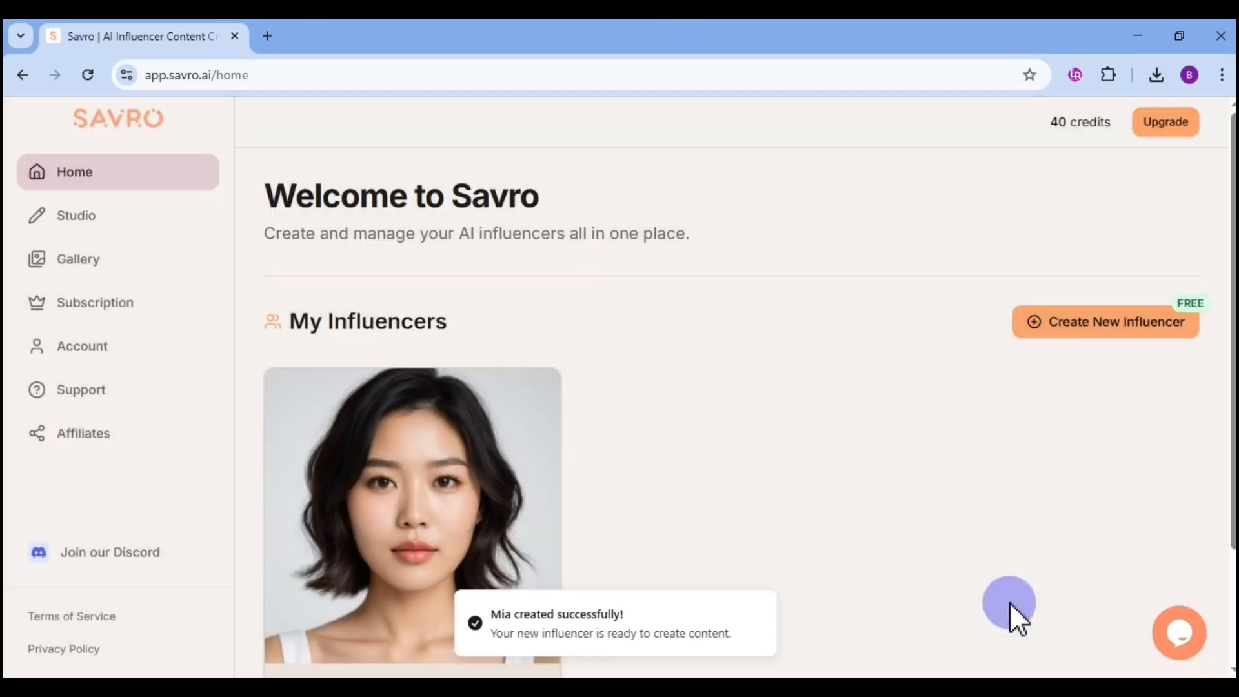
# Start generating content for the new influencer, choosing image generation in Quick Gen mode
pyautogui.scroll(-3, 1170, 503)
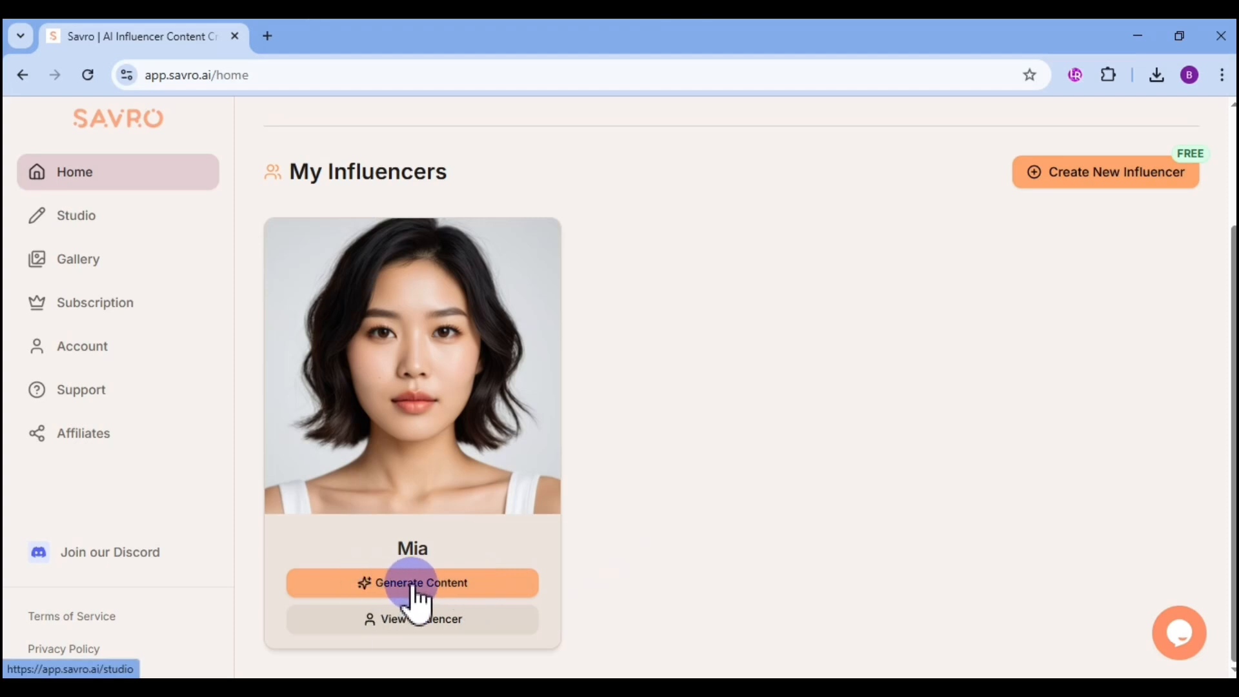
pyautogui.click(356, 576)
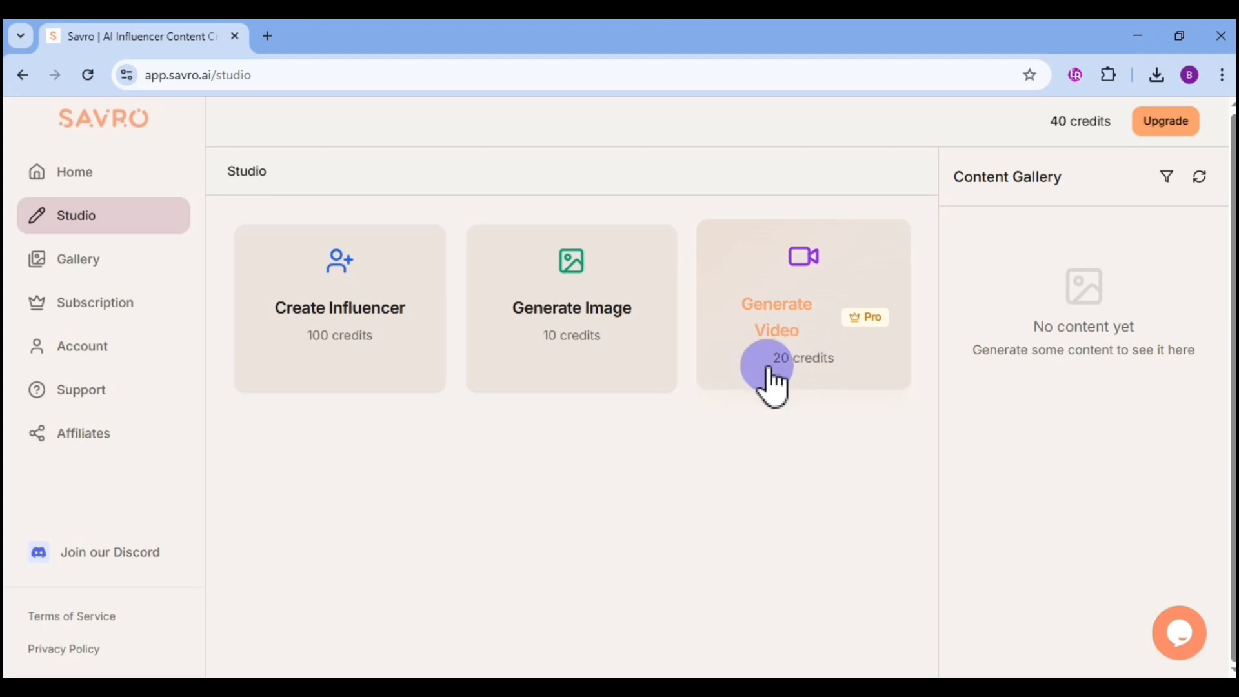
pyautogui.click(573, 317)
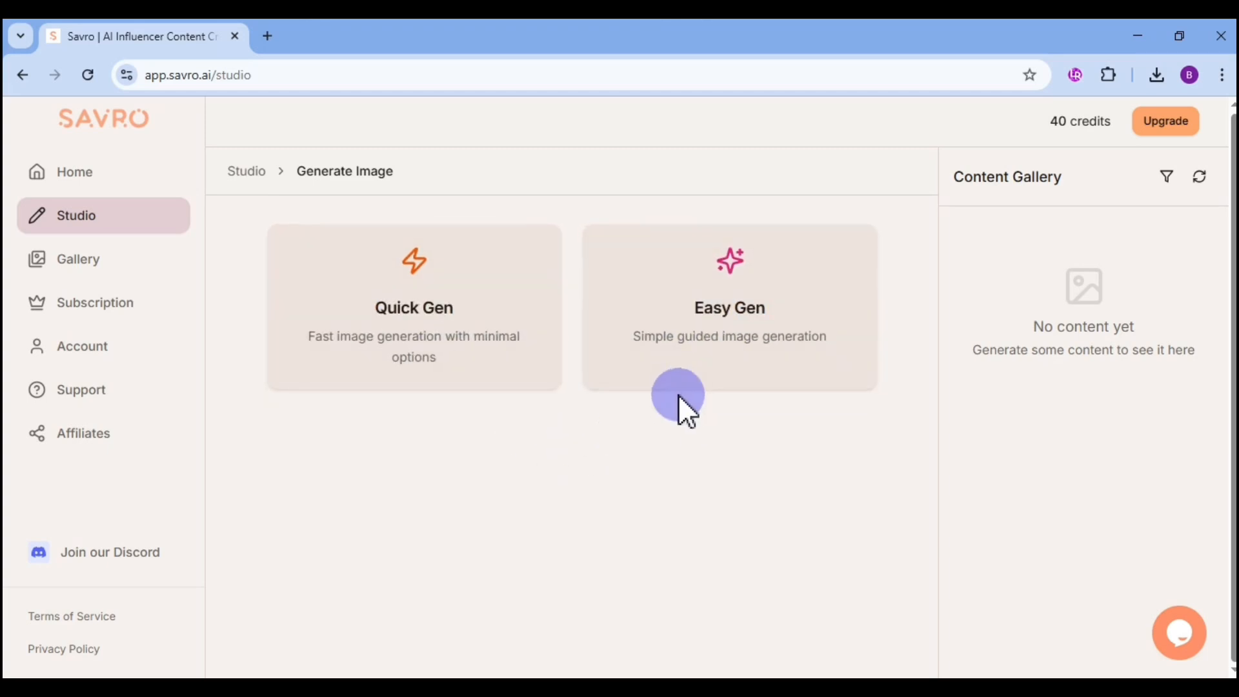
pyautogui.click(486, 344)
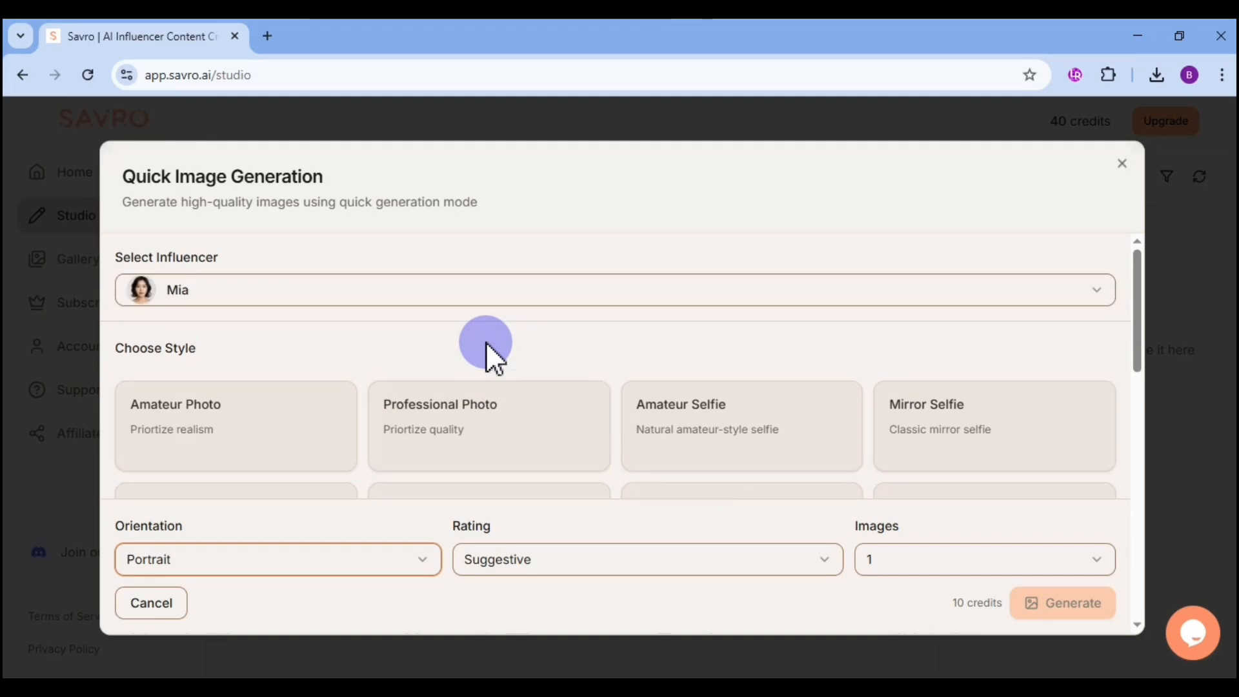
# Browse the Quick Gen styles and choose Coffee Shop for the image
pyautogui.moveTo(1137, 312)
pyautogui.mouseDown()
pyautogui.moveTo(1144, 487)
pyautogui.moveTo(1135, 301)
pyautogui.moveTo(1132, 314)
pyautogui.mouseUp()
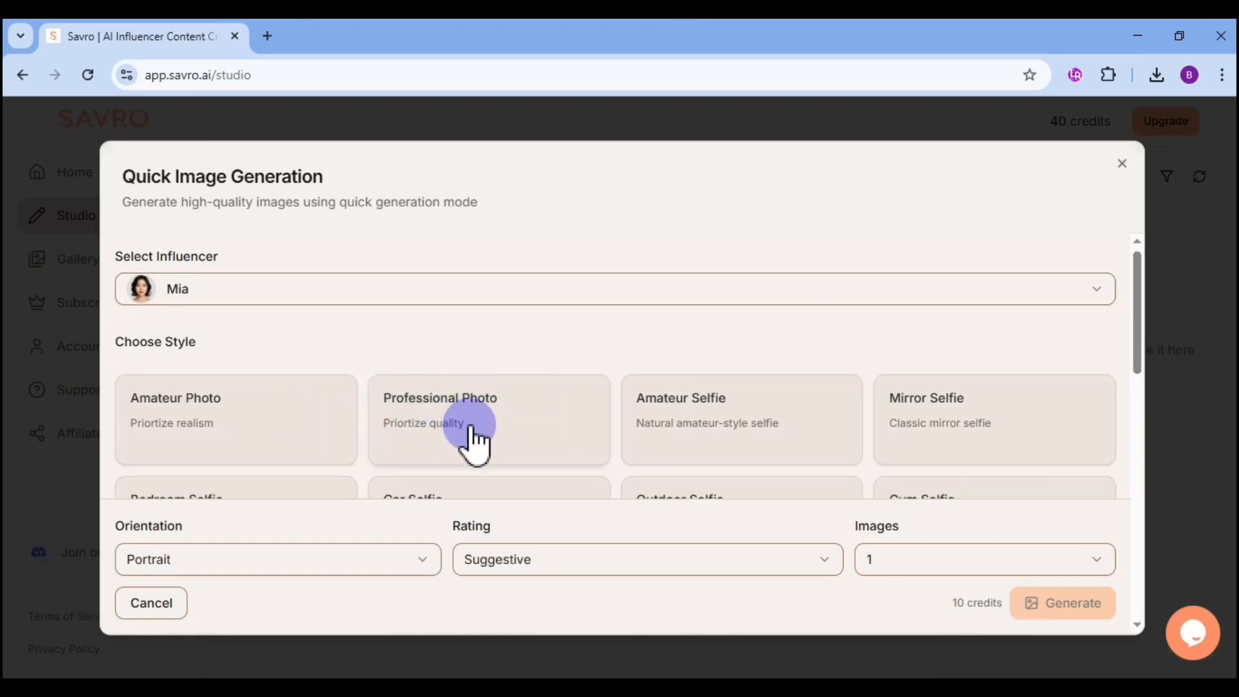
pyautogui.moveTo(1140, 337); pyautogui.dragTo(1134, 405)
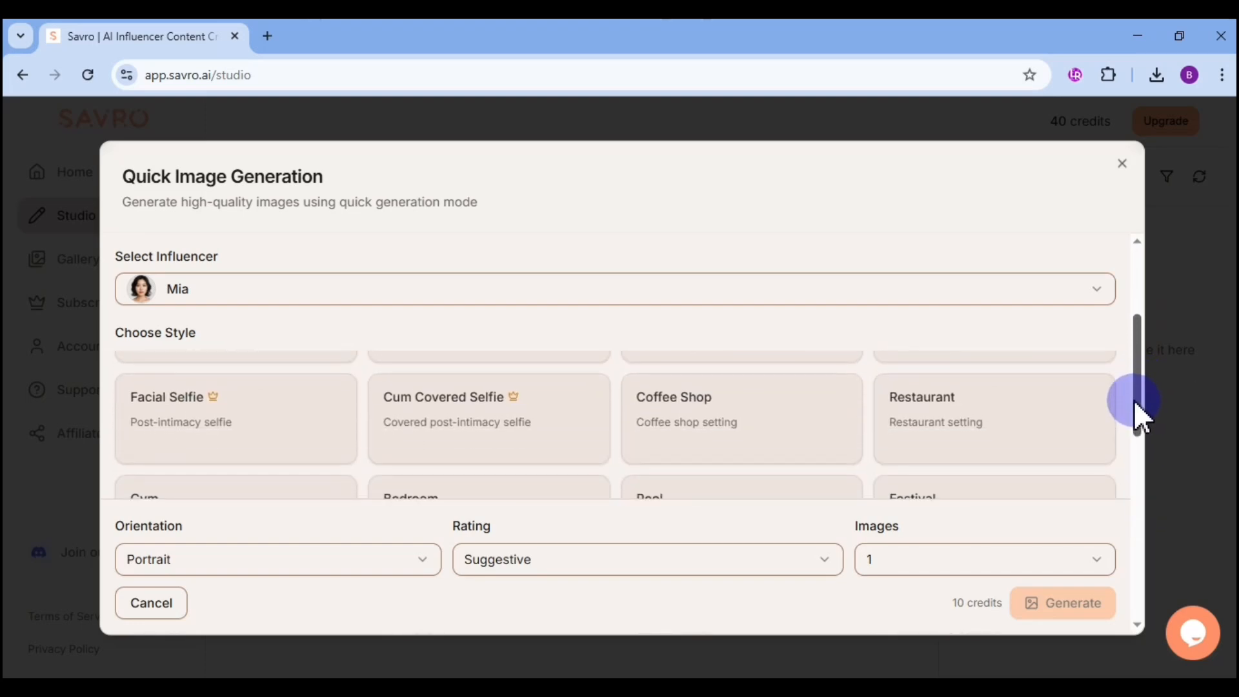
pyautogui.click(730, 420)
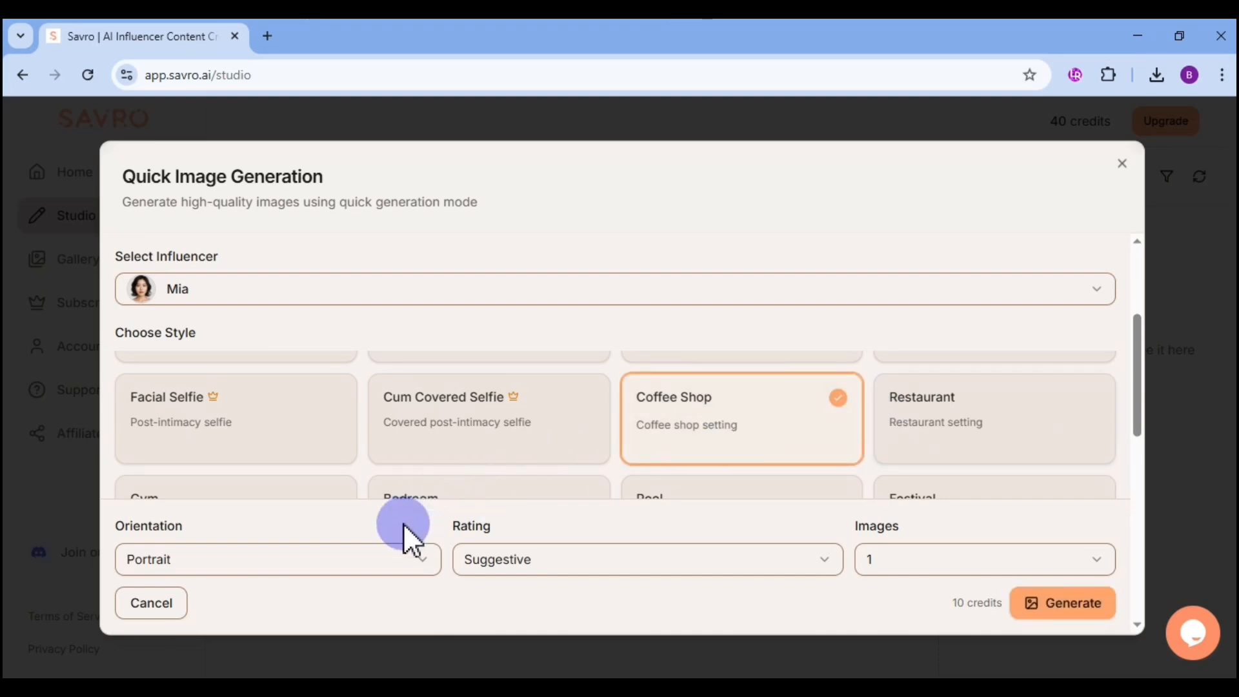
# Generate one image with Portrait orientation and Suggestive rating, and close the Quick Image Generation dialog
pyautogui.click(407, 564)
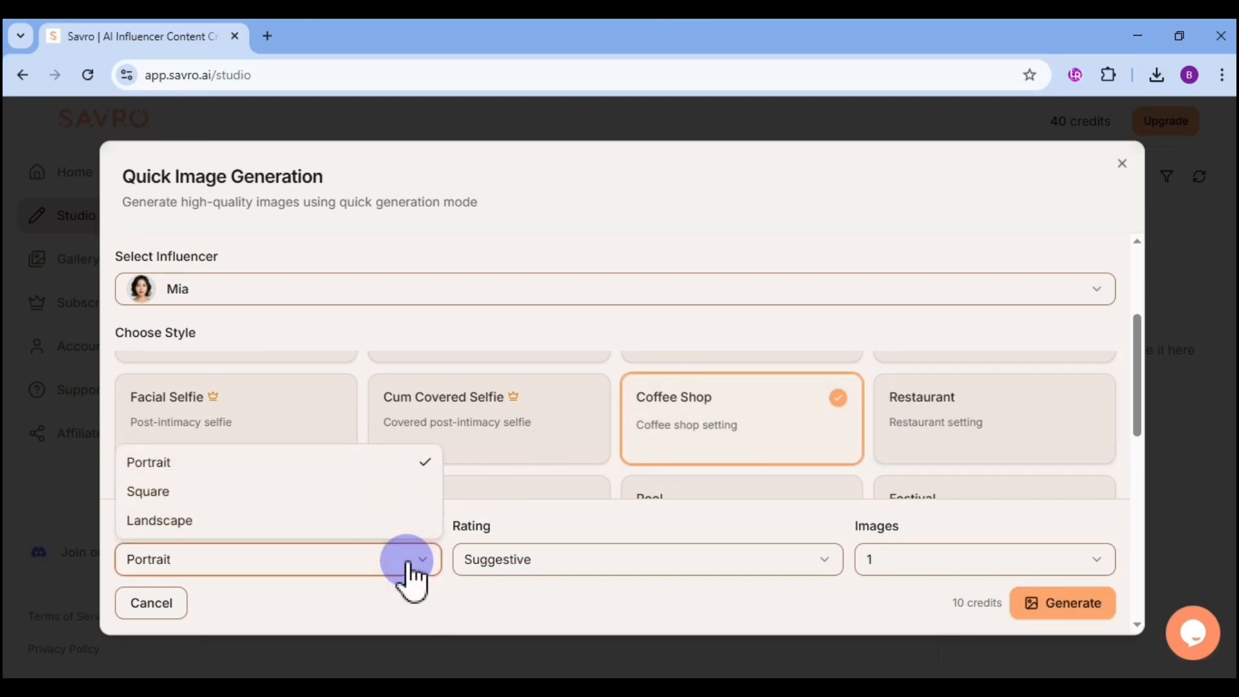
pyautogui.click(408, 568)
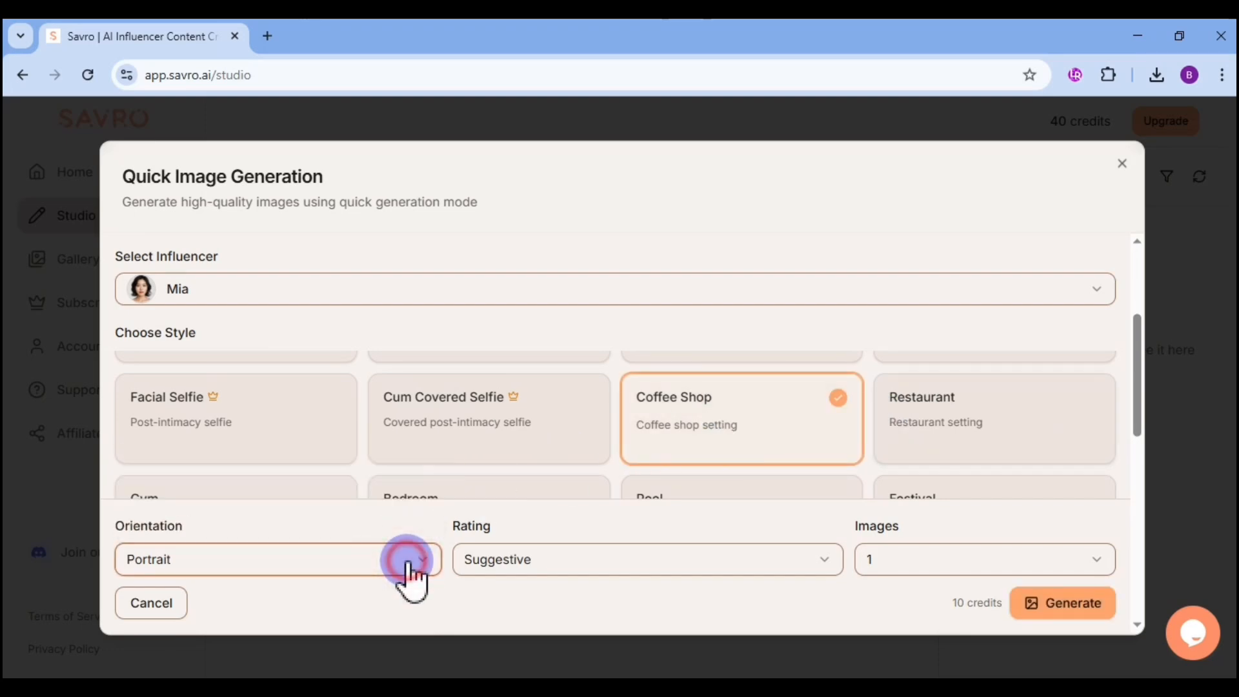
pyautogui.click(820, 583)
pyautogui.click(819, 577)
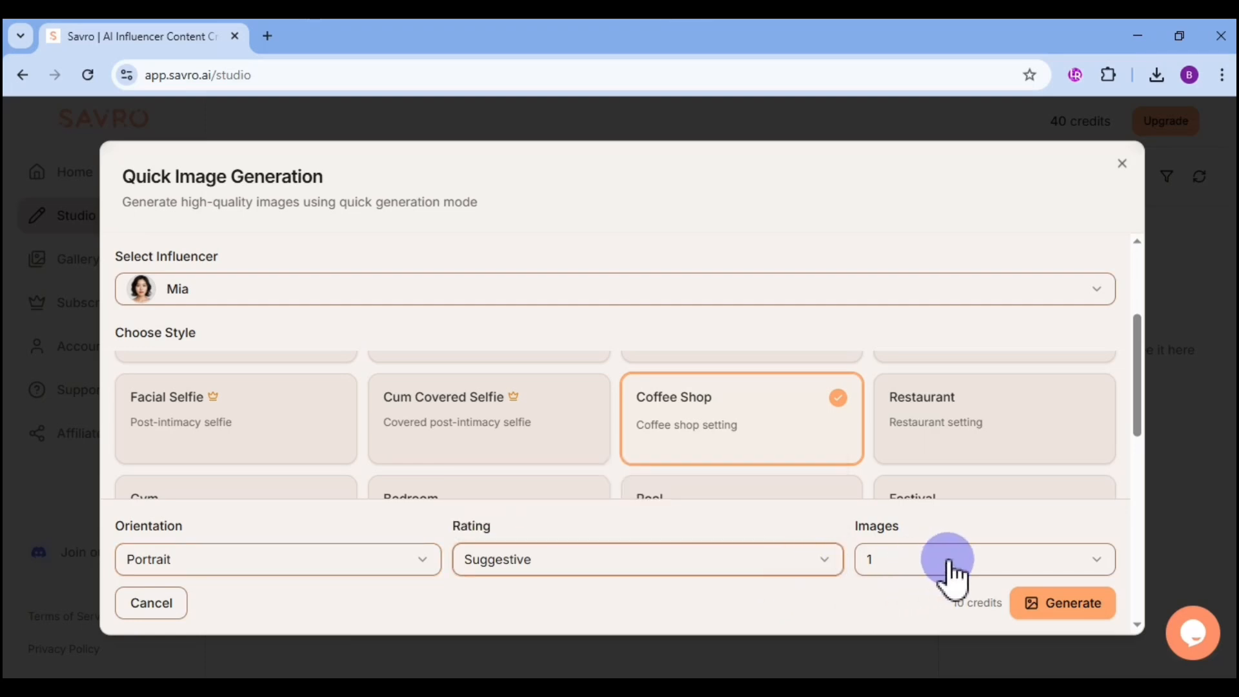
pyautogui.click(1099, 560)
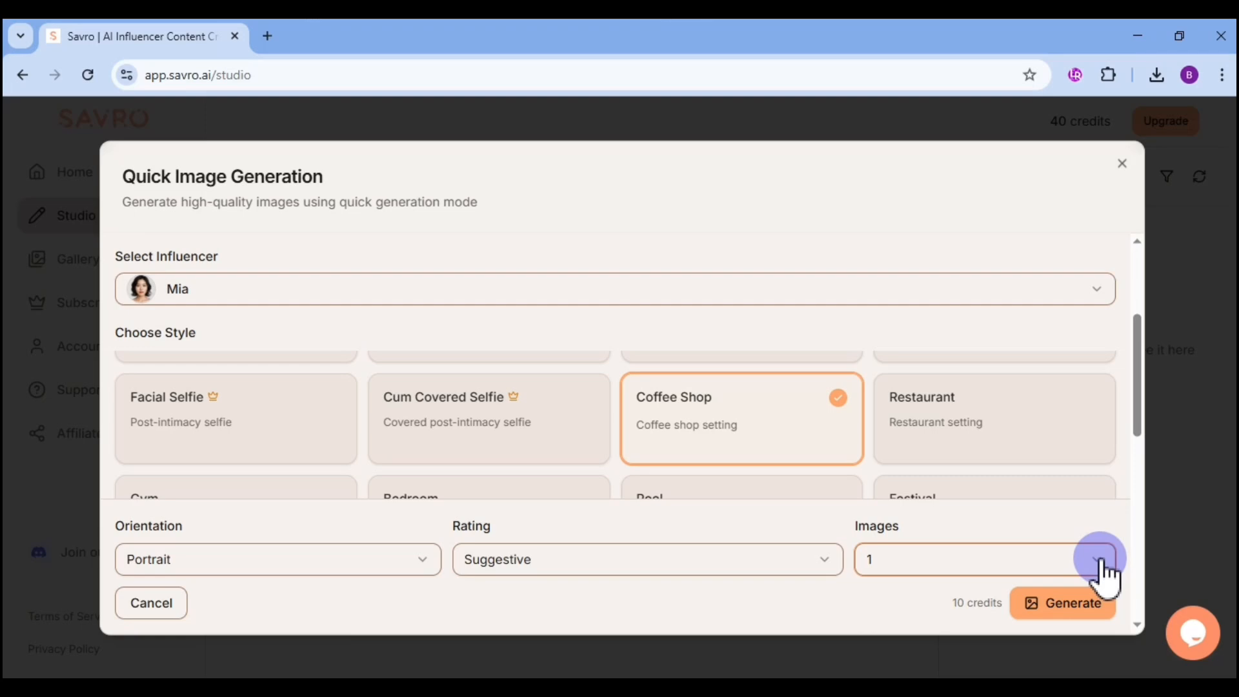
pyautogui.click(1062, 607)
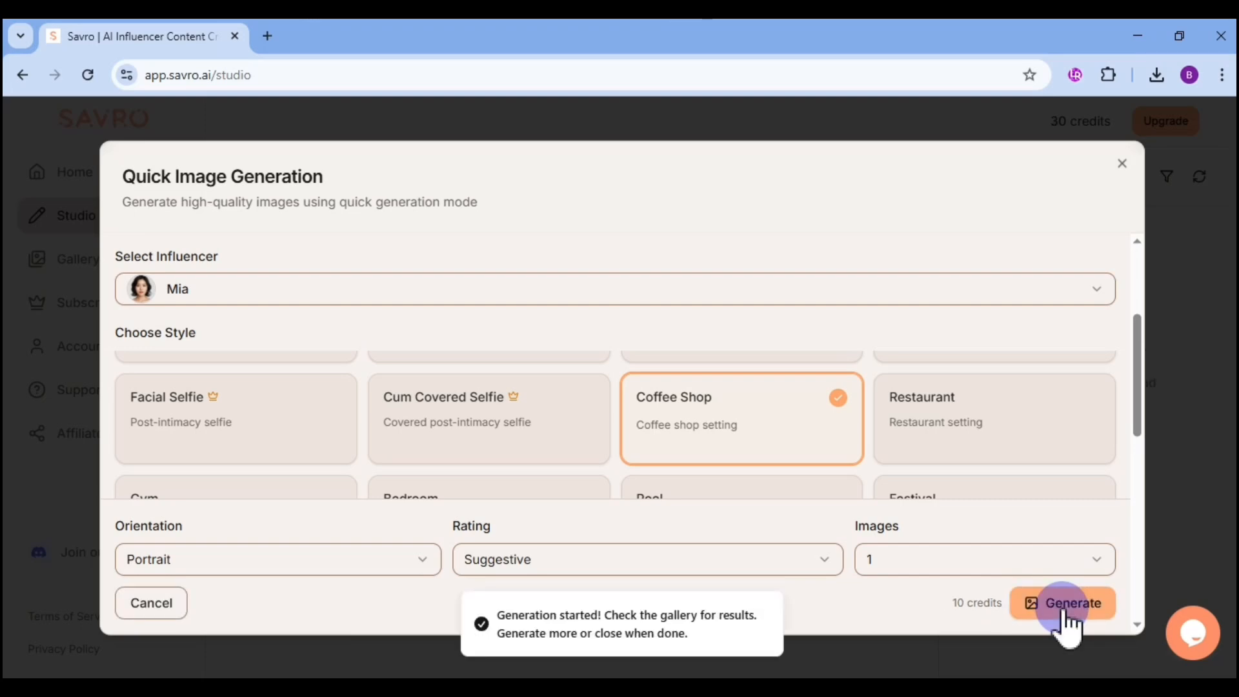
pyautogui.click(1167, 351)
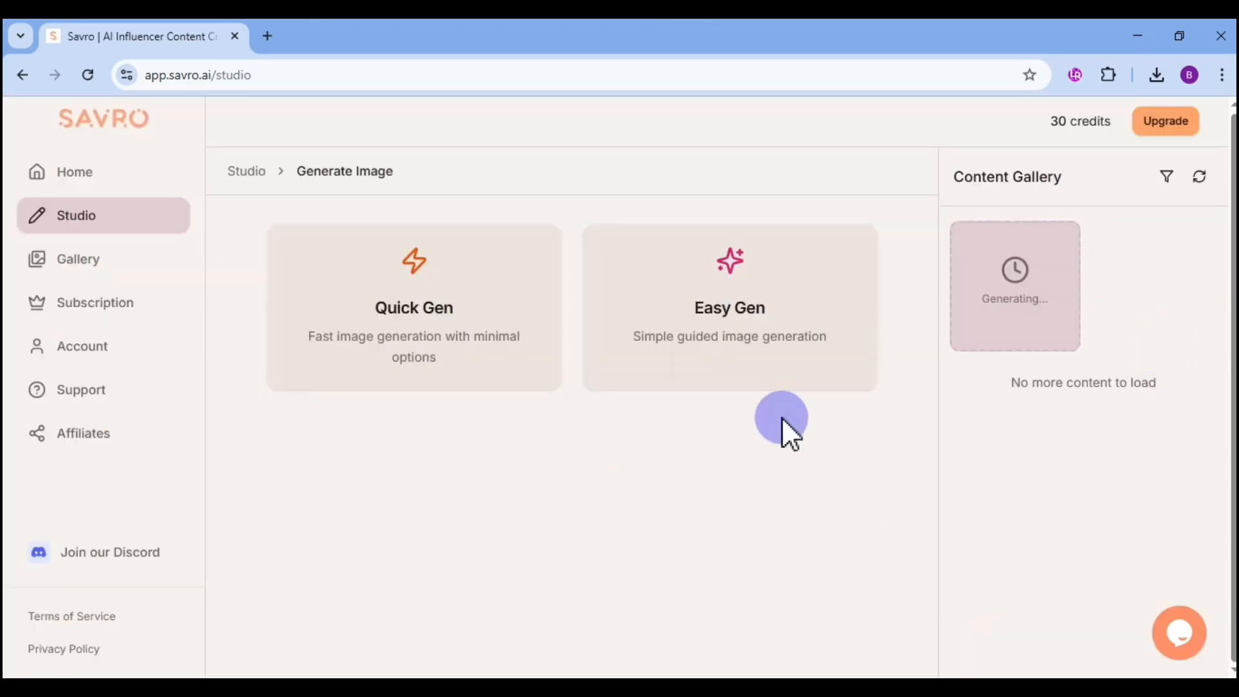
# Open the generated coffee shop image from the Content Gallery, download it in high quality and close its details
pyautogui.click(981, 301)
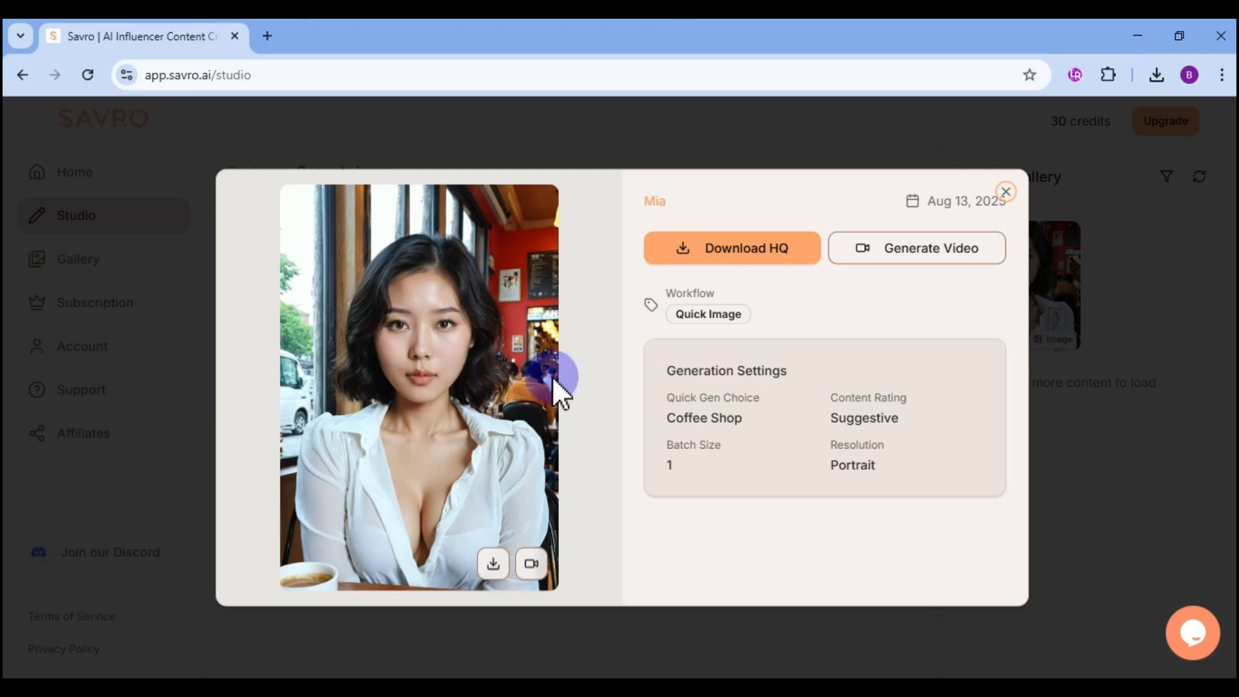
pyautogui.click(725, 255)
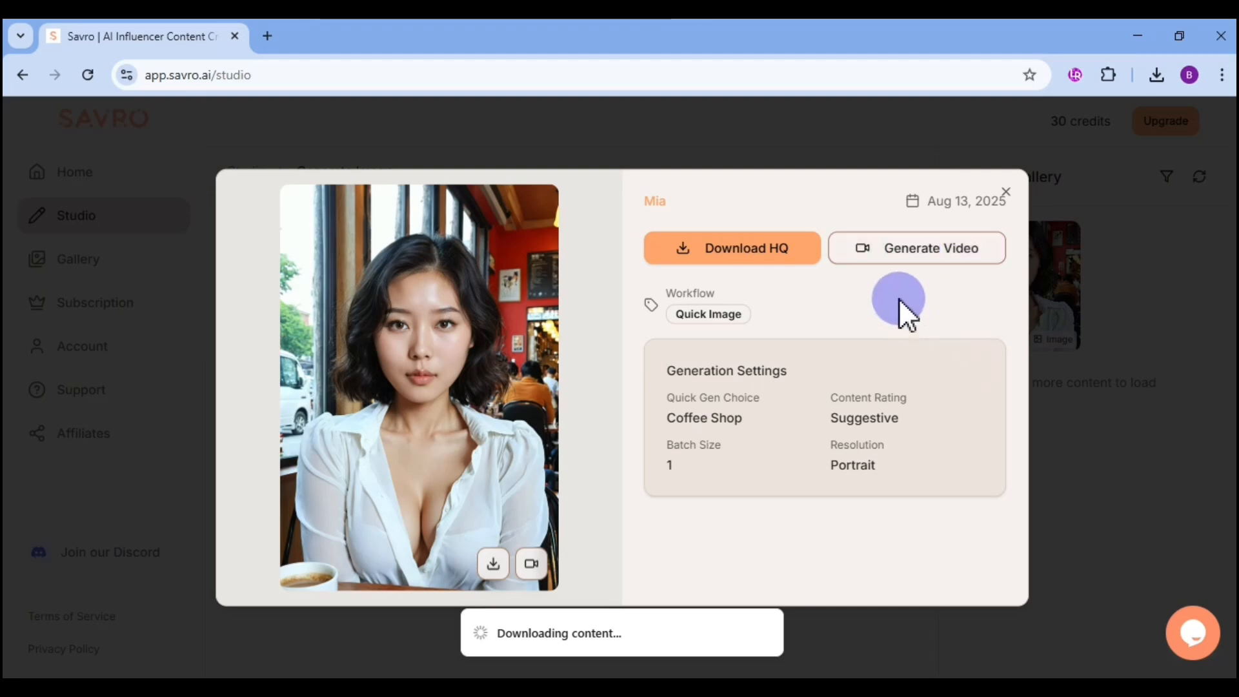
pyautogui.click(1082, 475)
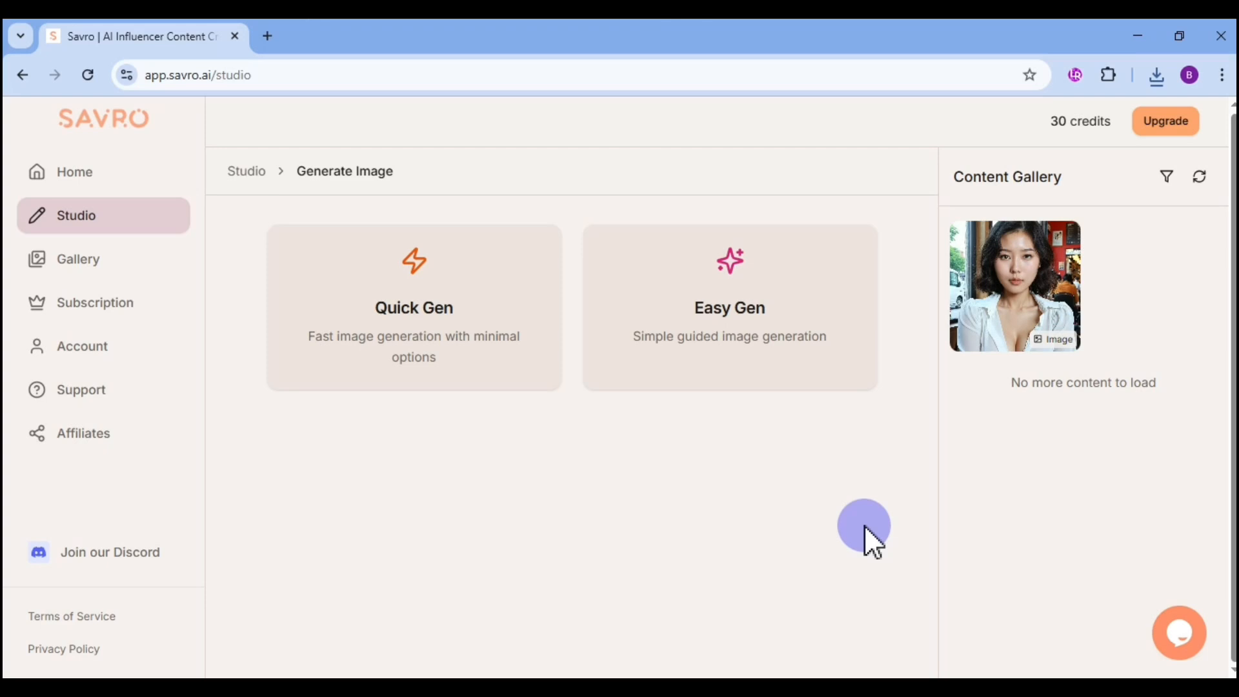